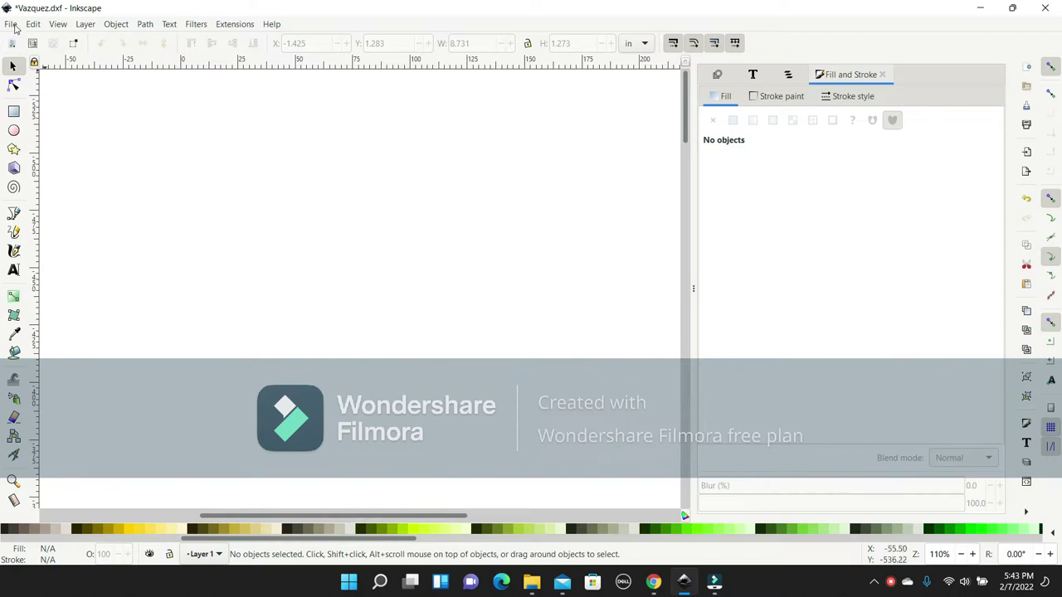
- Open Yankees Logo.jpg from KINGSTON (D:)\images and accept the JPEG import settings
left_click(12, 25)
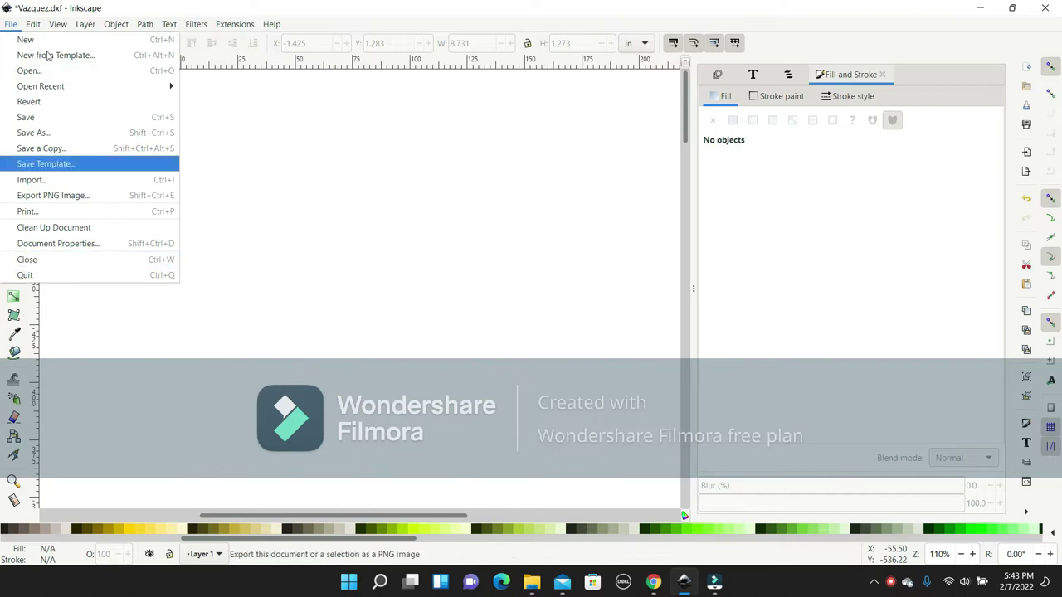
mouse_move(33, 24)
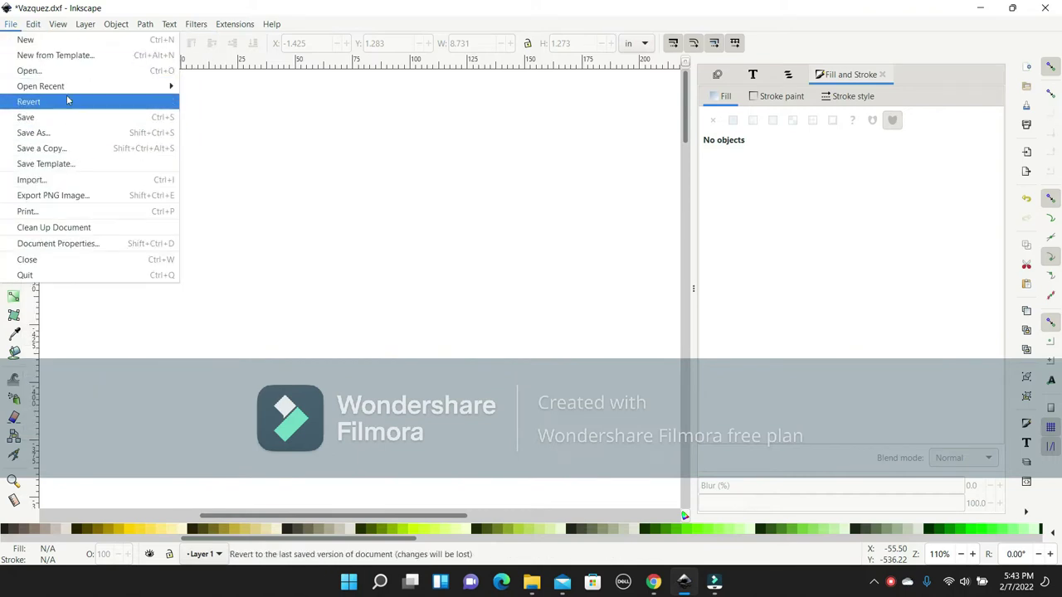
left_click(62, 77)
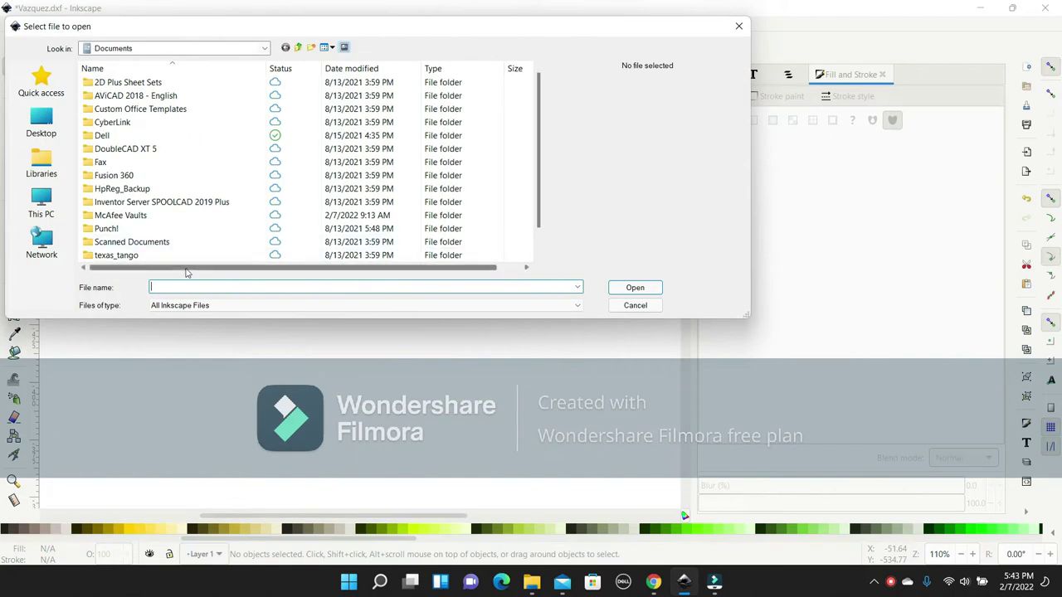
left_click(41, 124)
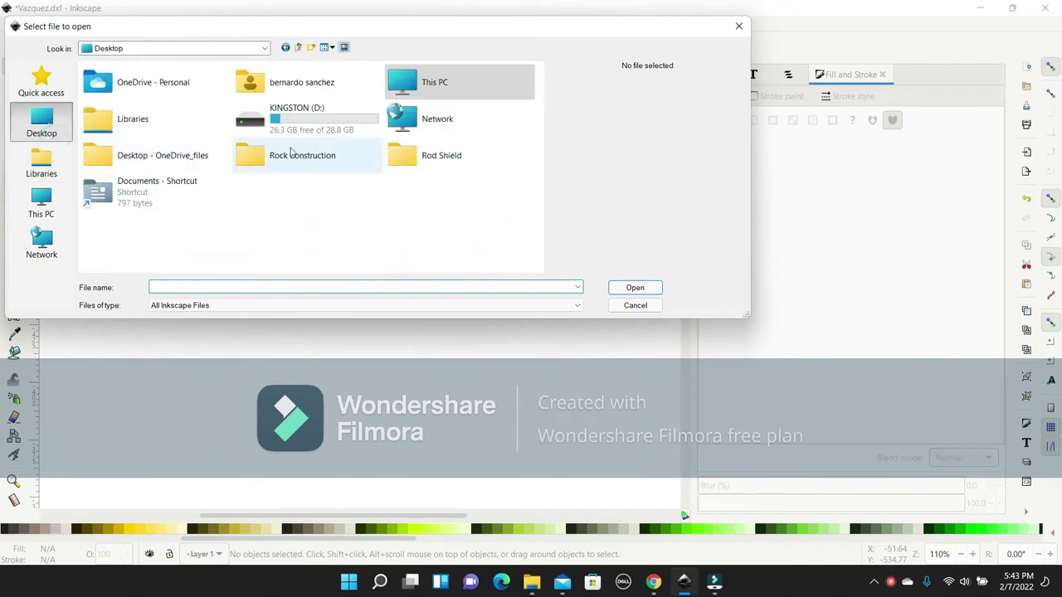
double_click(291, 125)
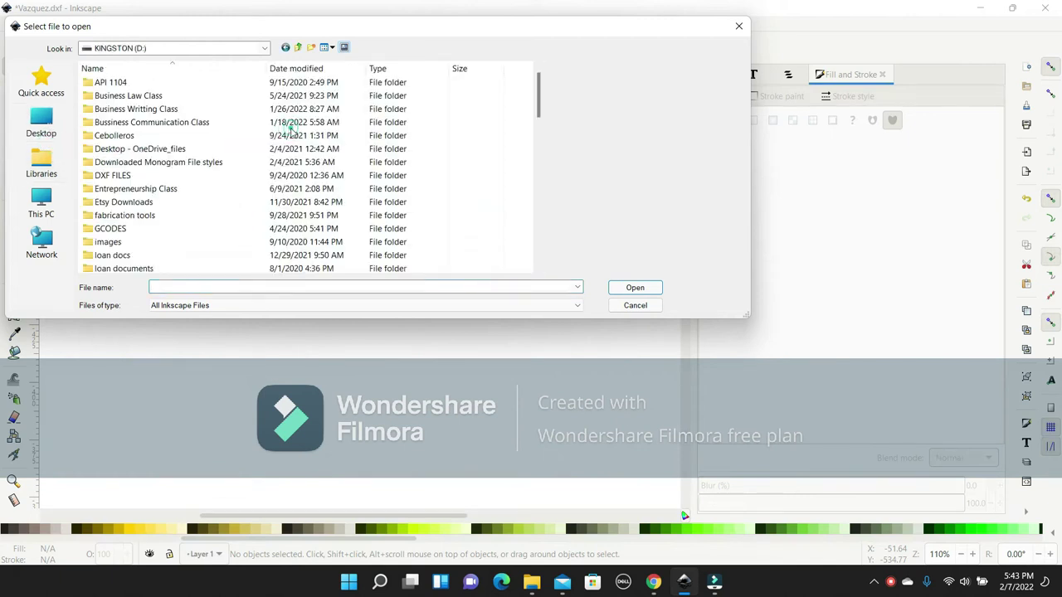
double_click(116, 241)
left_click(217, 285)
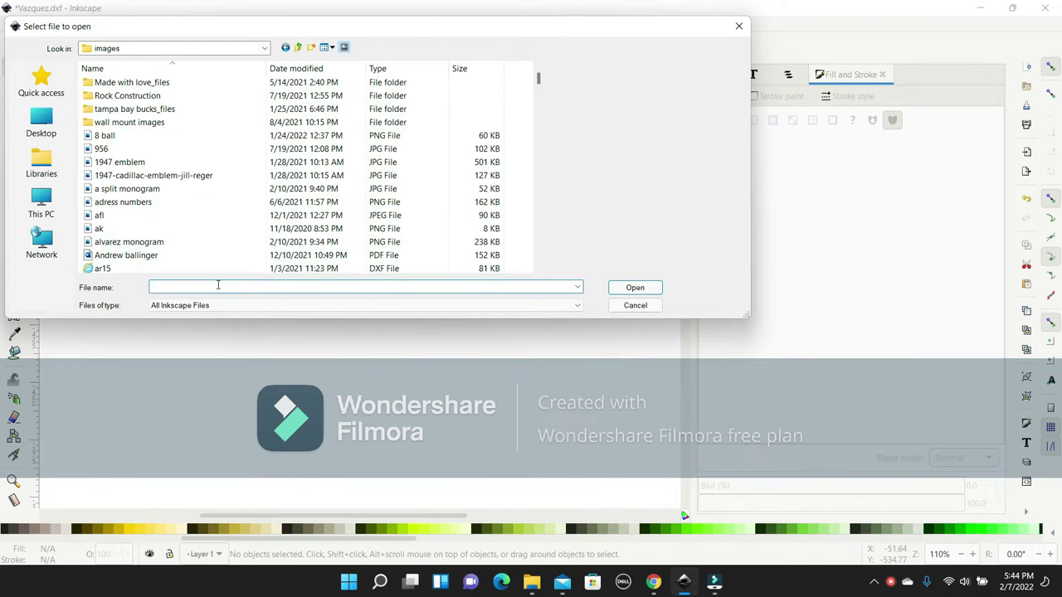
type("ya")
key("Down")
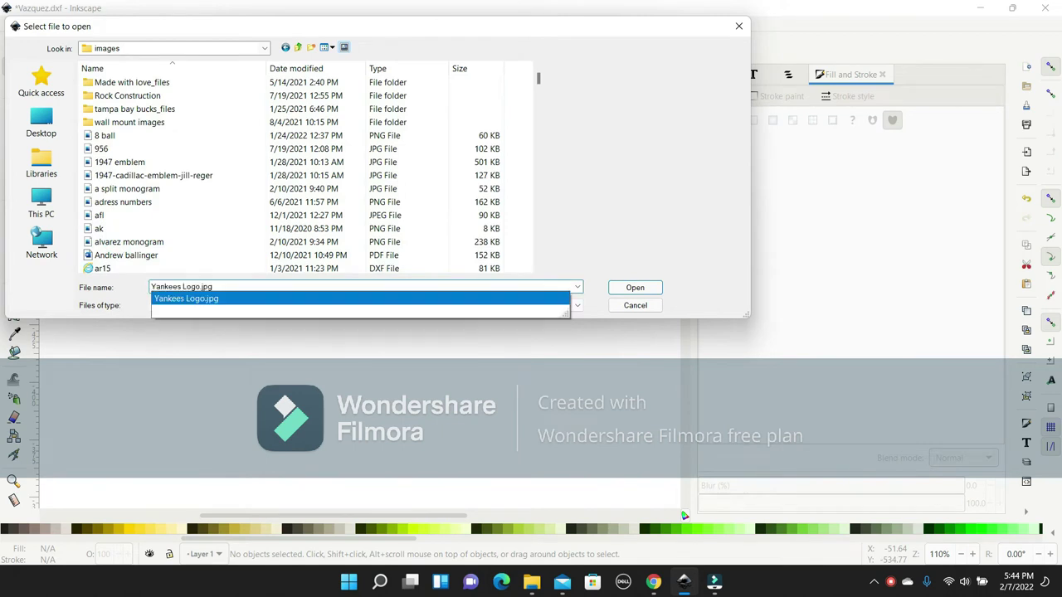
key("Return")
left_click(319, 280)
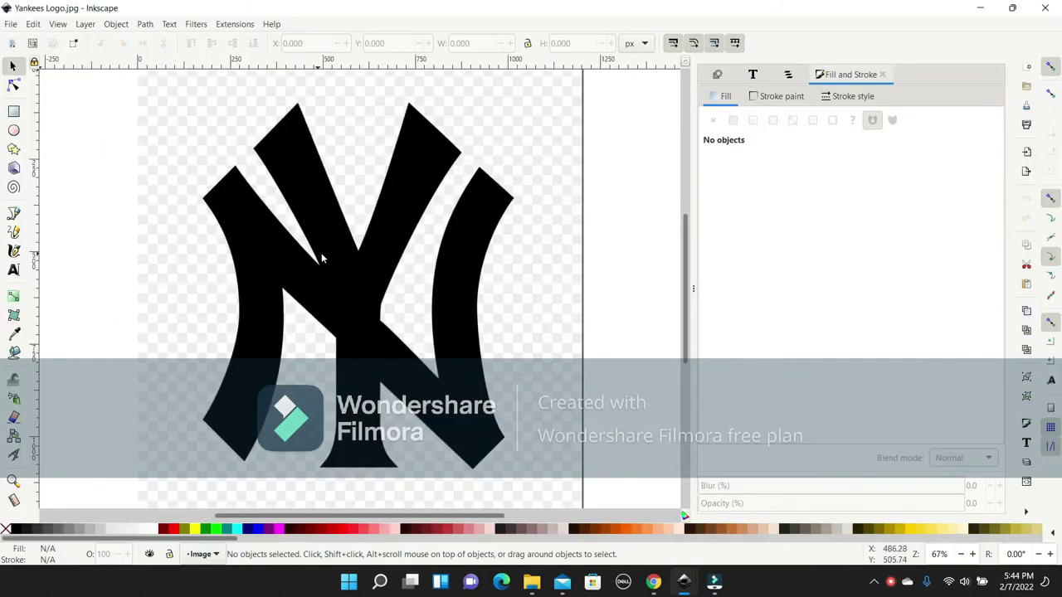
- Scroll the canvas to bring the NY logo into view and select the image
scroll(321, 252, "up", 3)
scroll(322, 252, "down", 3)
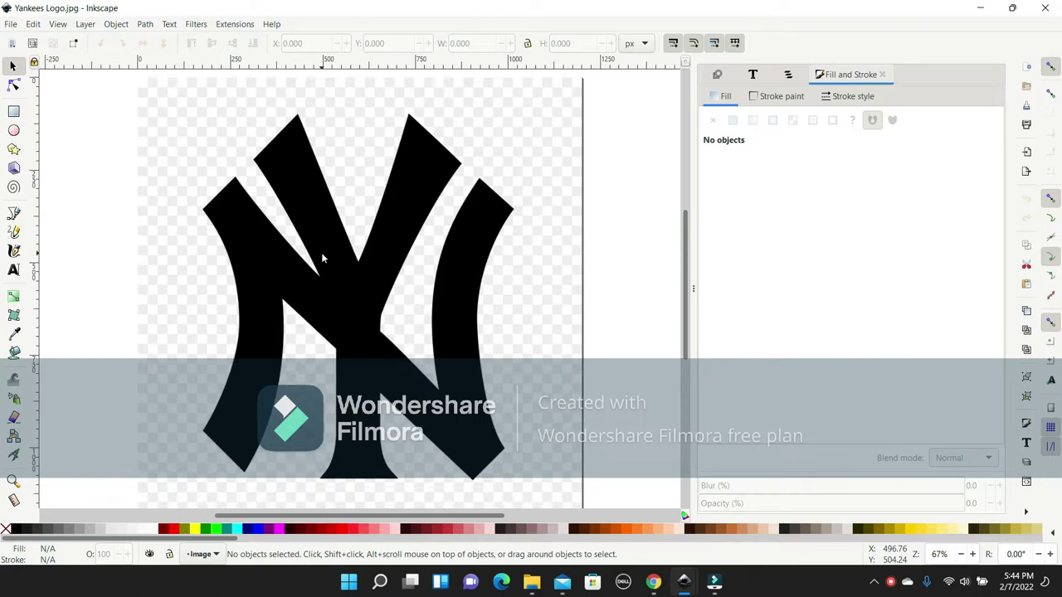
scroll(328, 256, "up", 4)
scroll(333, 259, "down", 2)
scroll(333, 259, "down", 2)
scroll(375, 276, "up", 2)
scroll(282, 257, "down", 2)
scroll(332, 282, "up", 2)
left_click(332, 290)
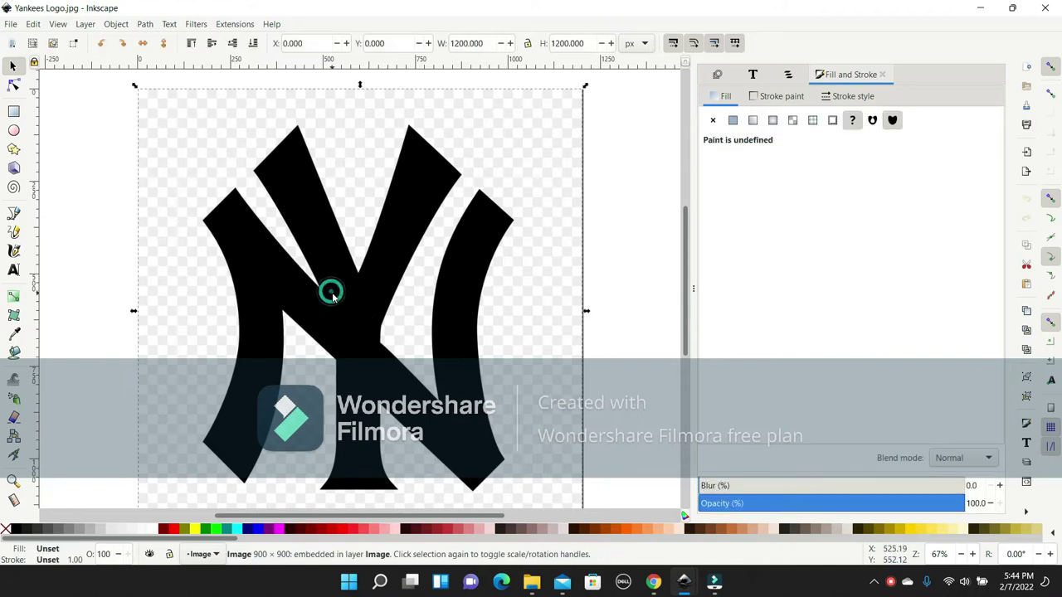
- Trace Bitmap on the logo with a Brightness cutoff threshold of 0.500 and apply it
left_click(147, 24)
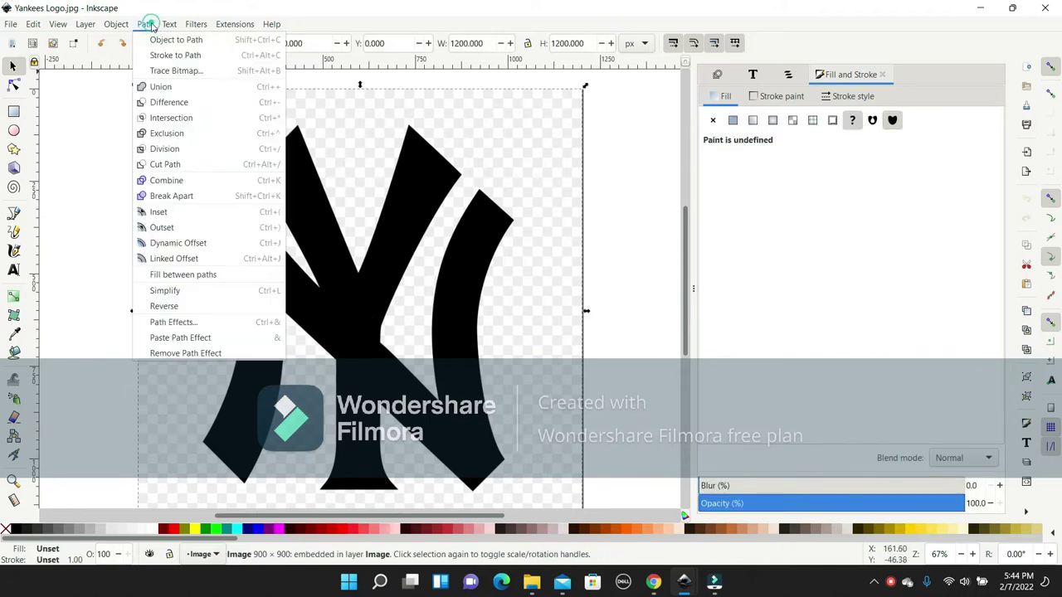
left_click(177, 72)
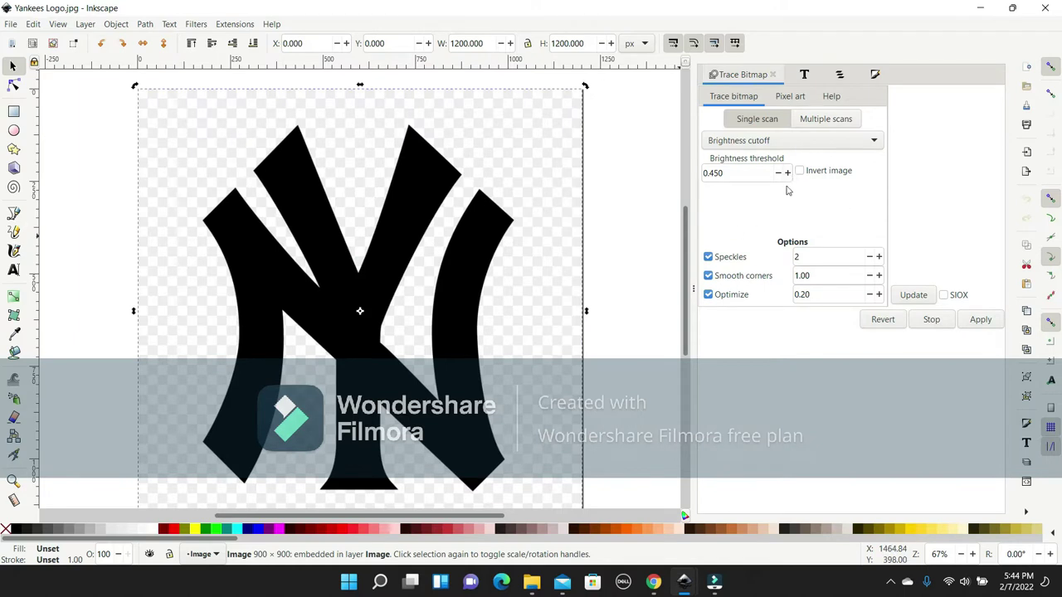
double_click(788, 174)
double_click(789, 174)
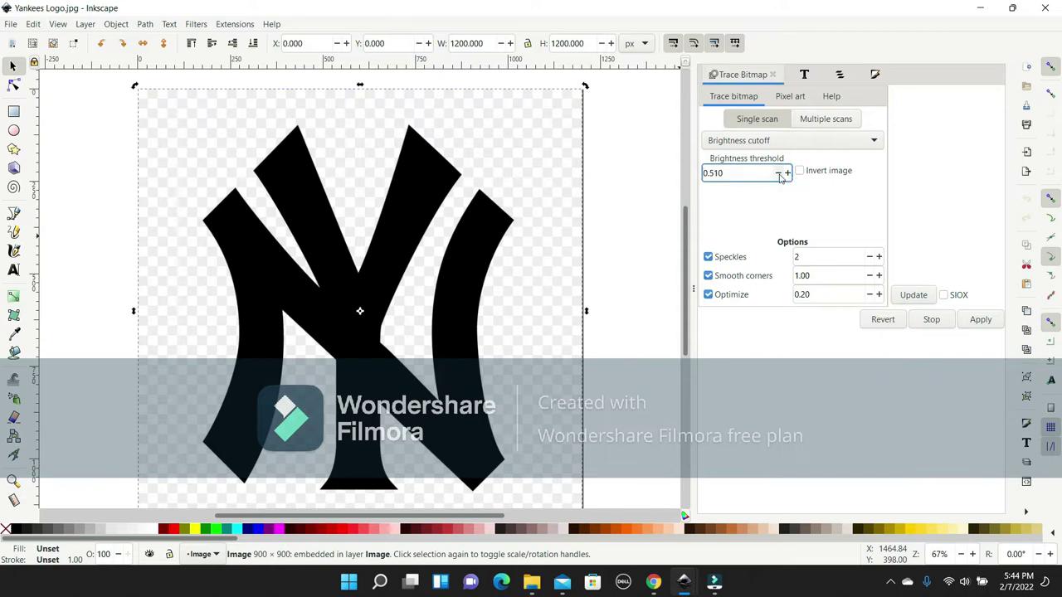
left_click(778, 174)
left_click(144, 26)
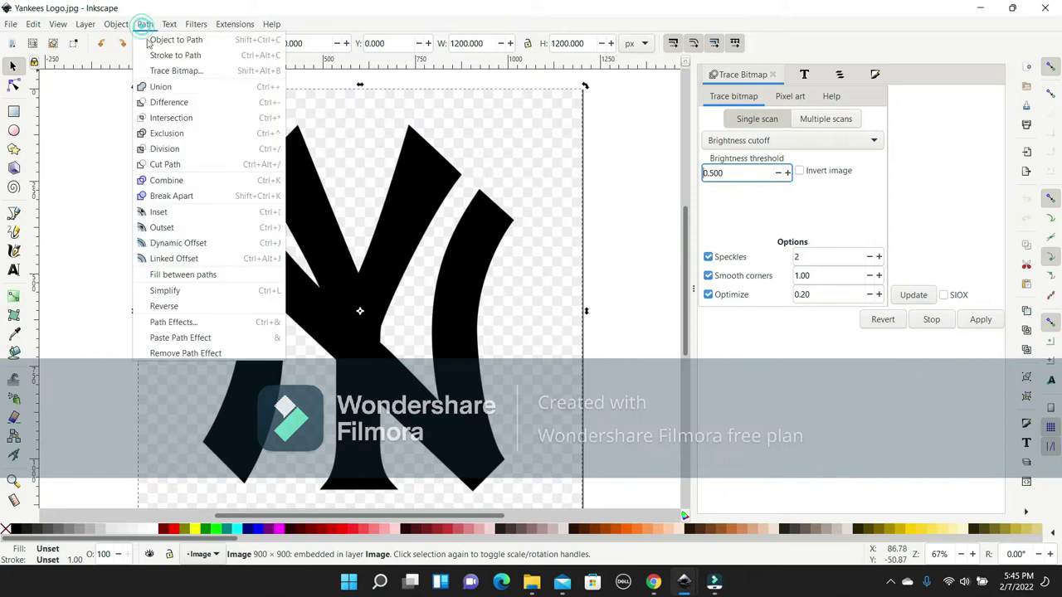
left_click(166, 69)
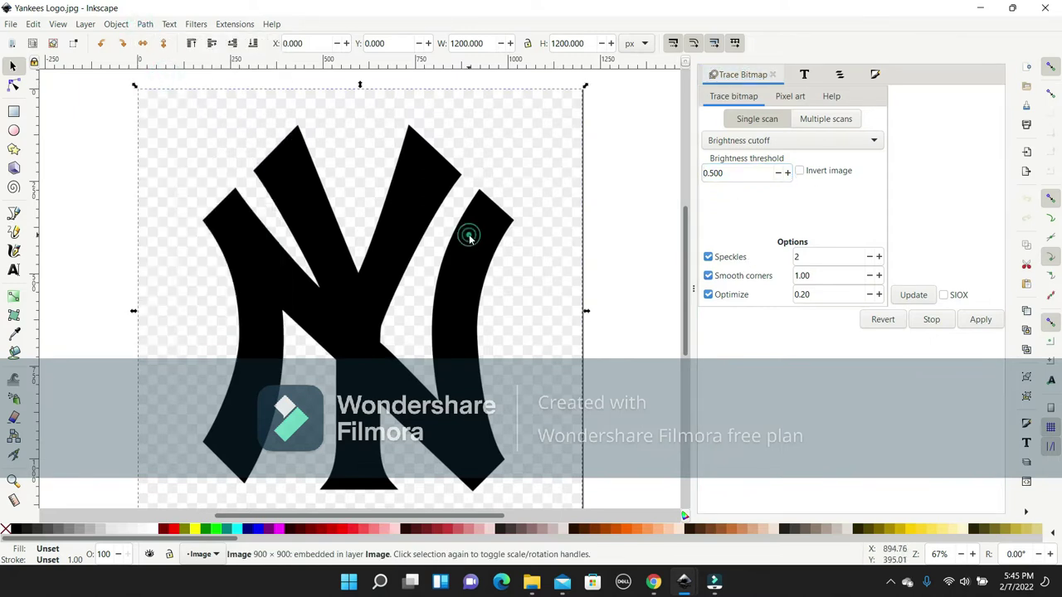
left_click(981, 320)
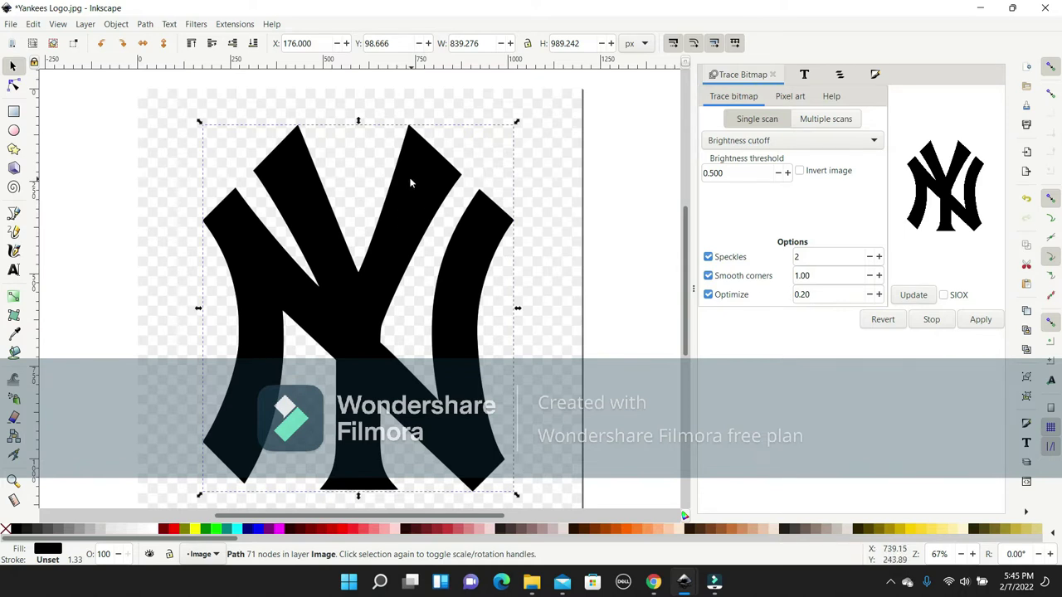
- Drag the traced path left off the page, inspect its nodes, then reselect the original image
mouse_move(407, 232)
left_mouse_down()
mouse_move(220, 220)
mouse_move(82, 189)
left_mouse_up()
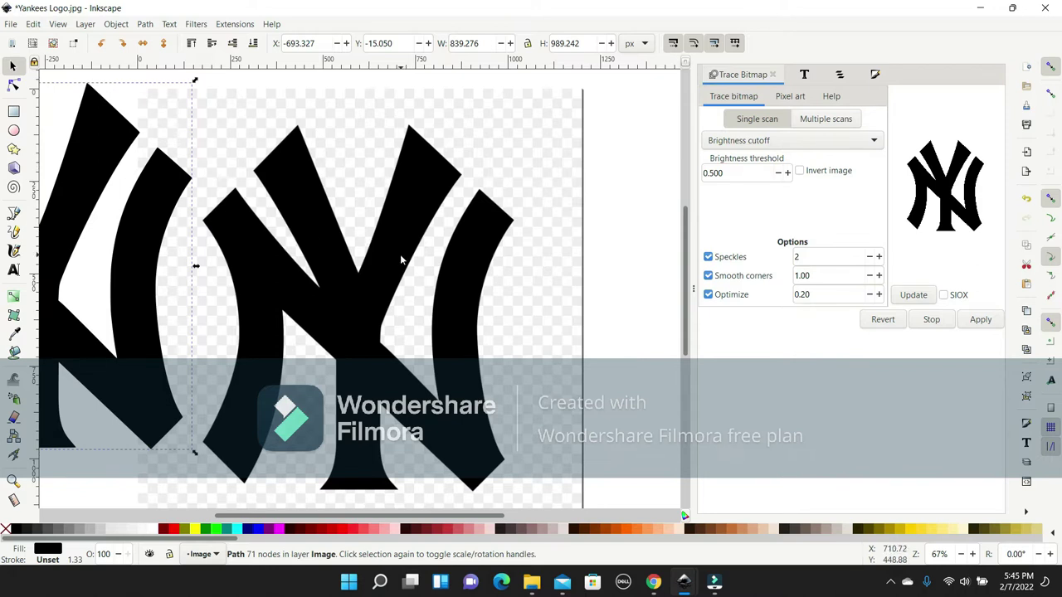
left_click(393, 252)
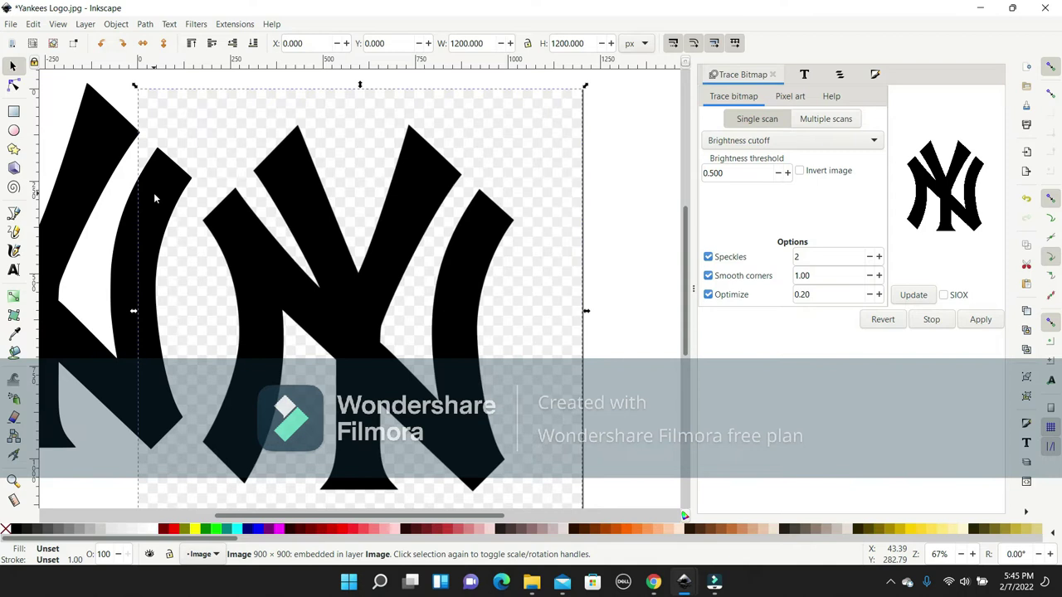
left_click(13, 87)
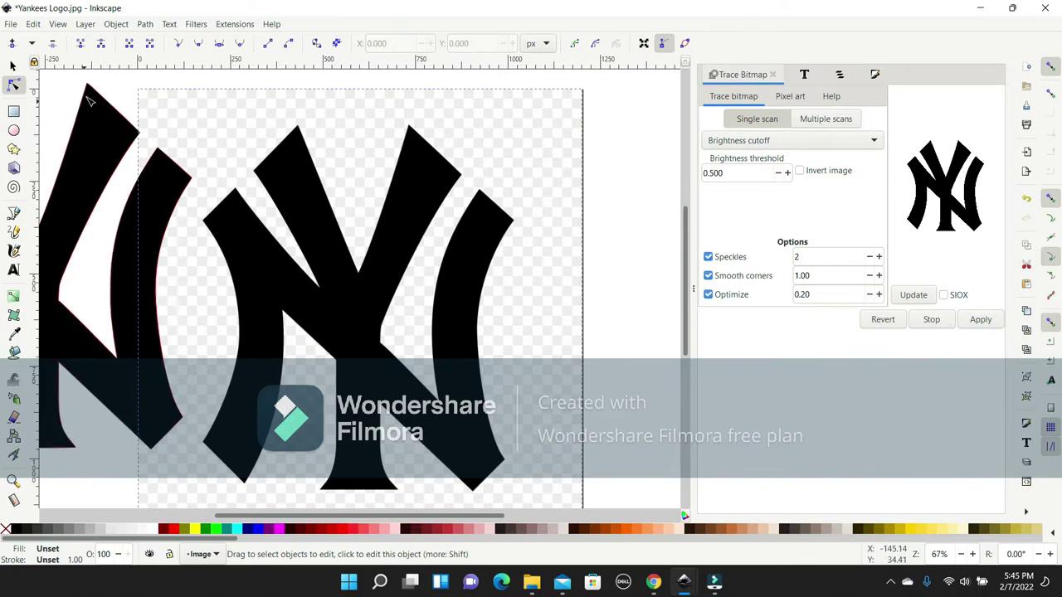
left_click(123, 121)
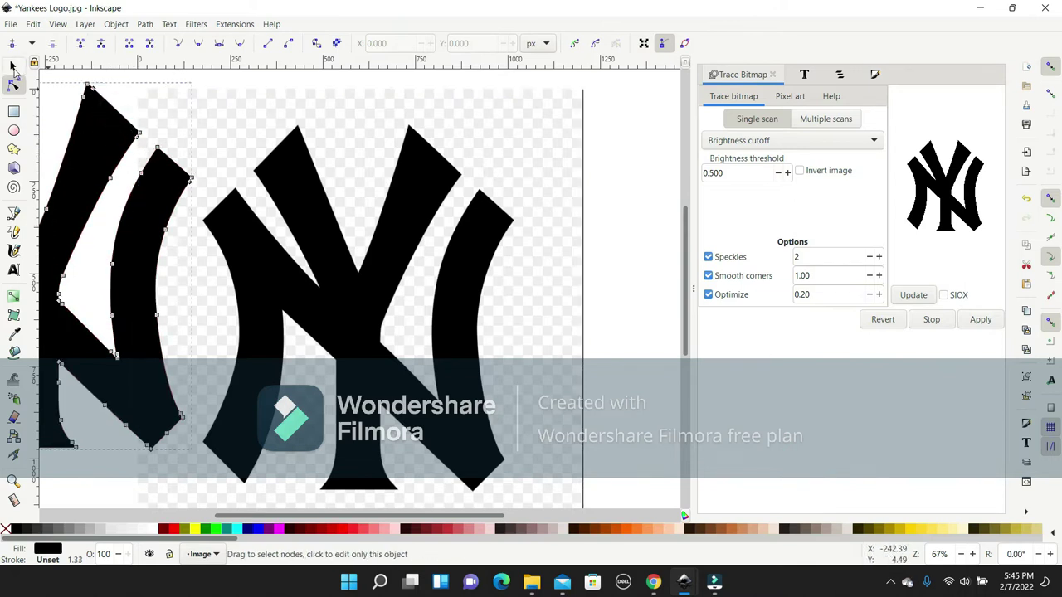
left_click(12, 66)
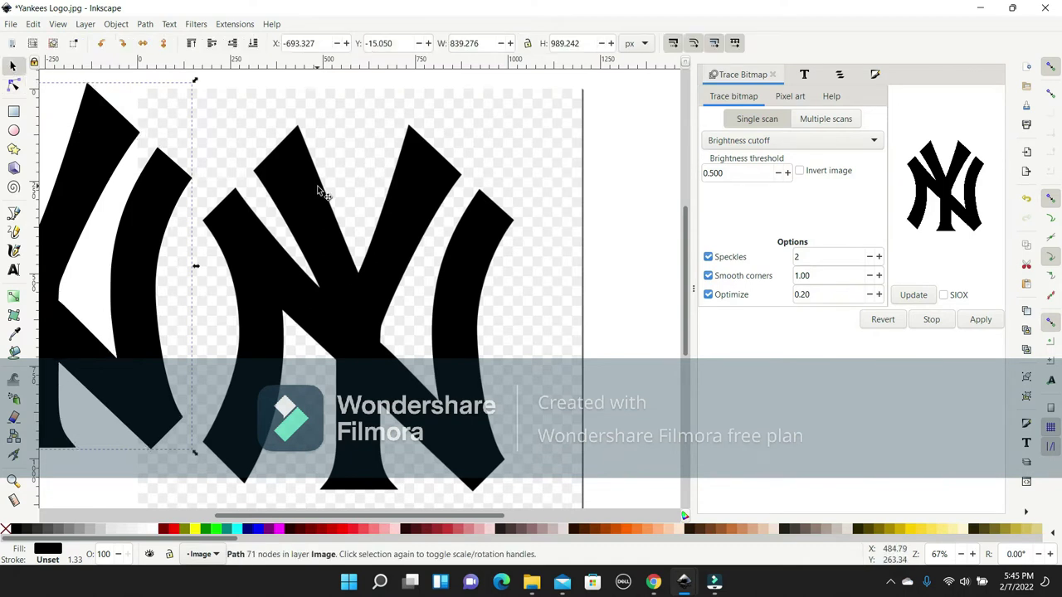
left_click(357, 196)
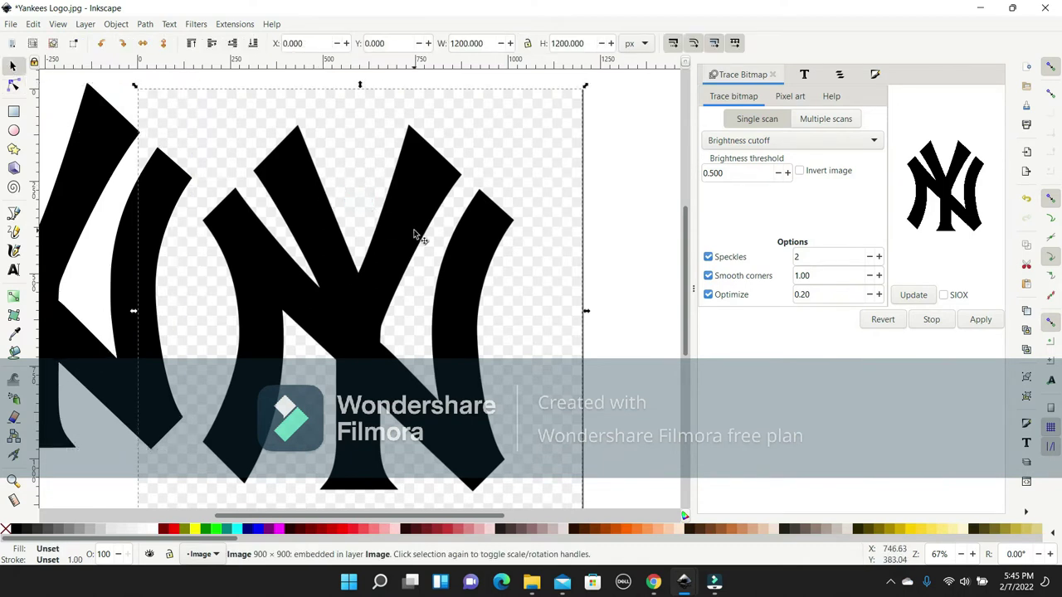
- Delete the original bitmap and drag the traced NY path back onto the page centre
key("Delete")
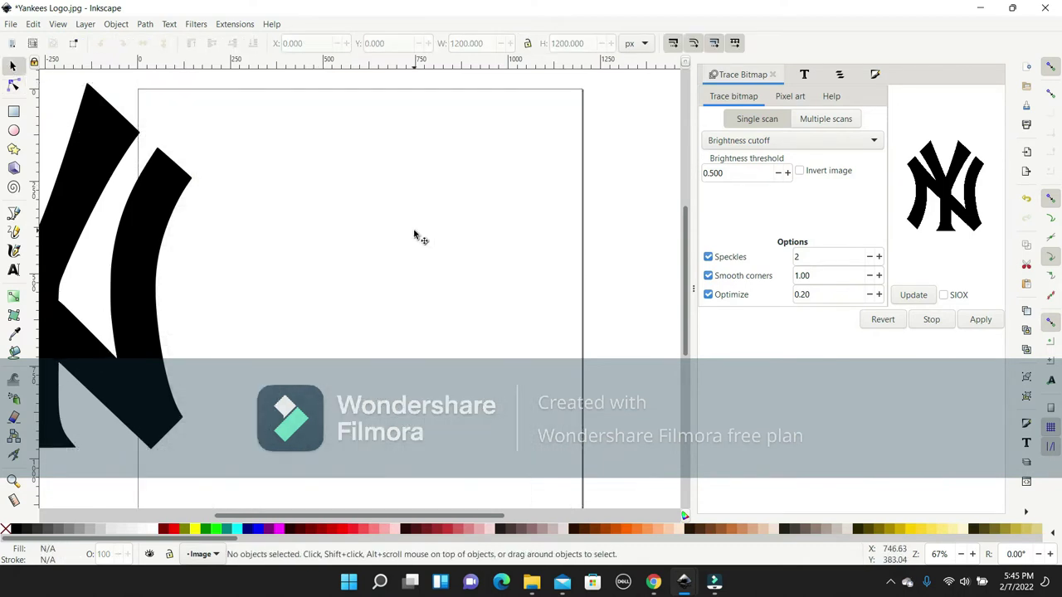
left_click(83, 172)
mouse_move(83, 172)
left_mouse_down()
mouse_move(415, 247)
mouse_move(417, 224)
left_mouse_up()
left_click_drag(393, 372, 374, 285)
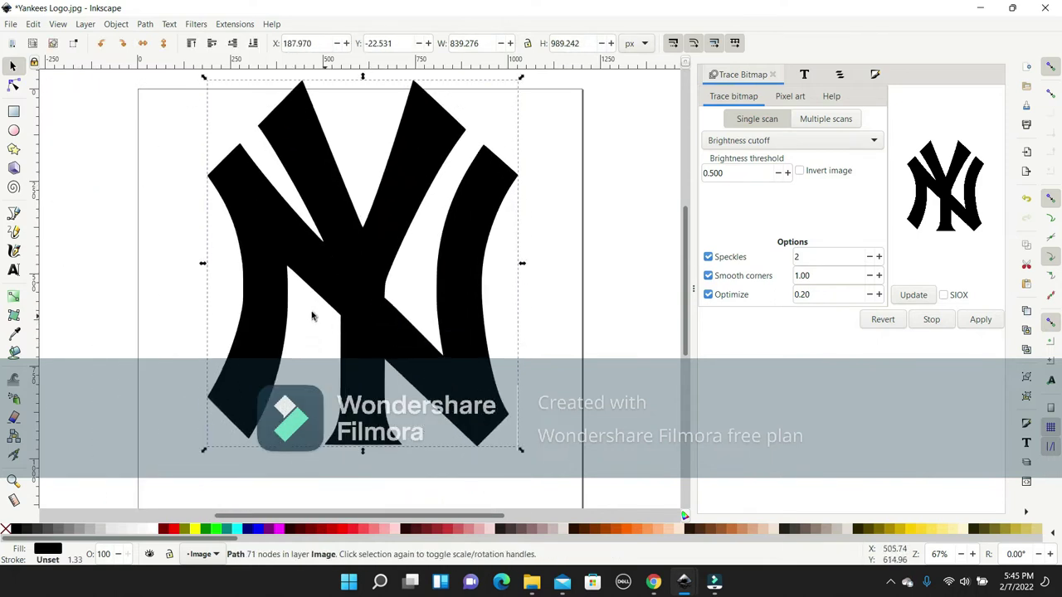
left_click_drag(367, 221, 370, 246)
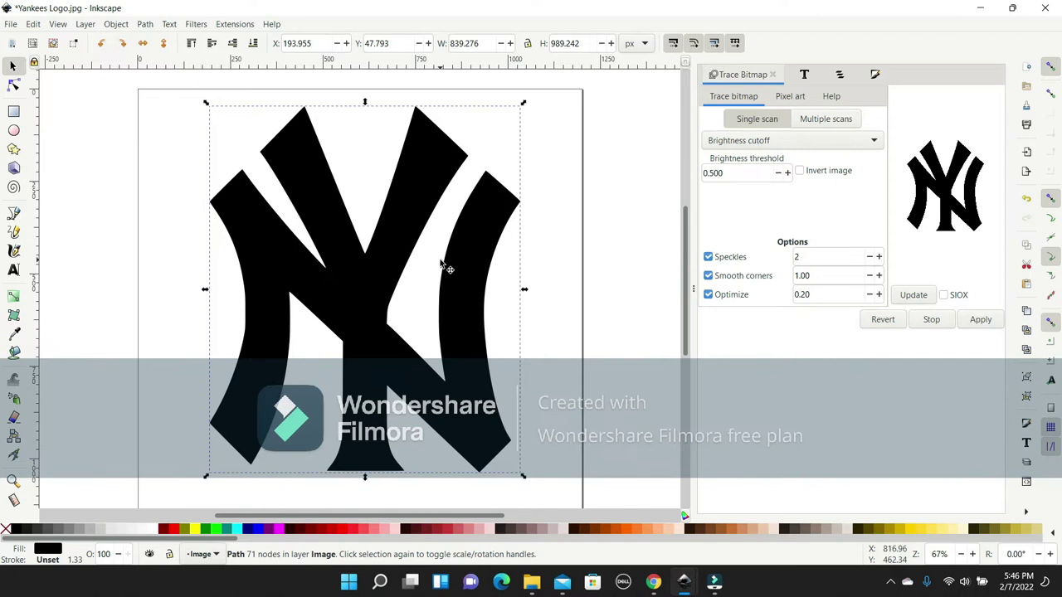
- Switch toolbar units to inches and scale the logo proportionally to 3 in high
left_click(640, 48)
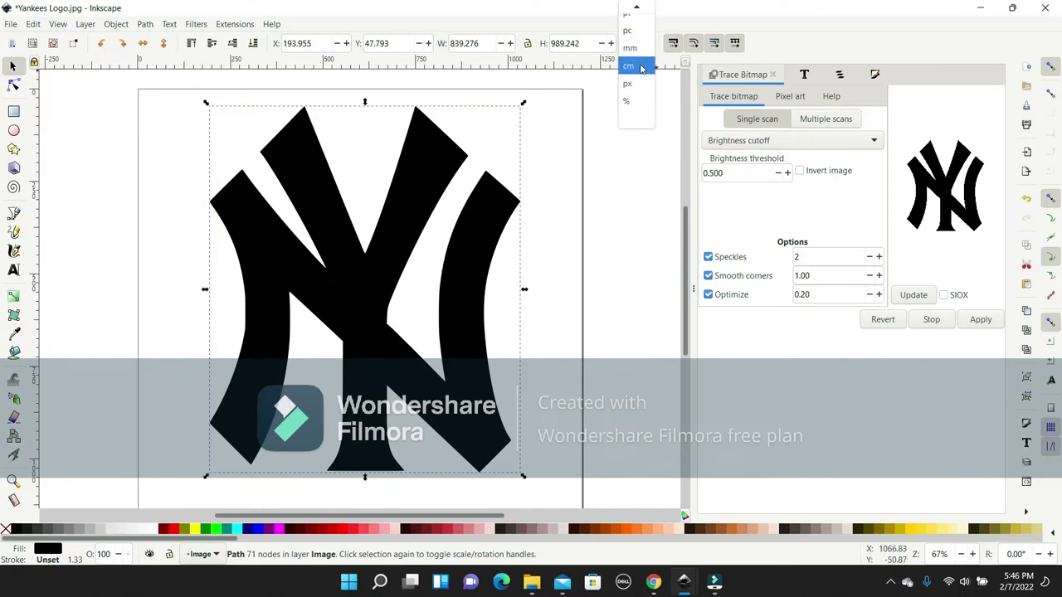
left_click(641, 13)
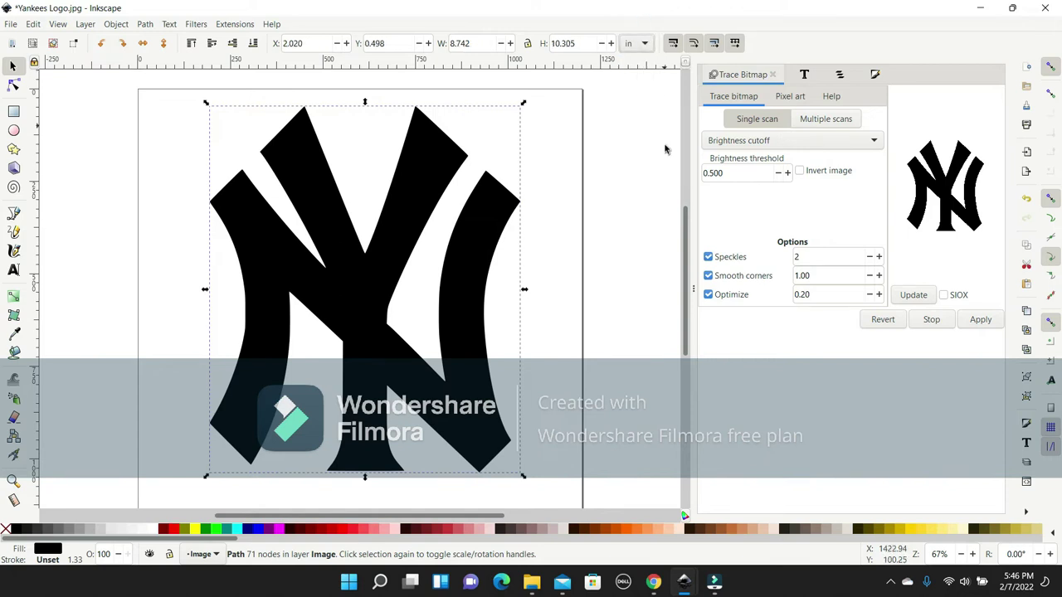
left_click(528, 44)
double_click(583, 43)
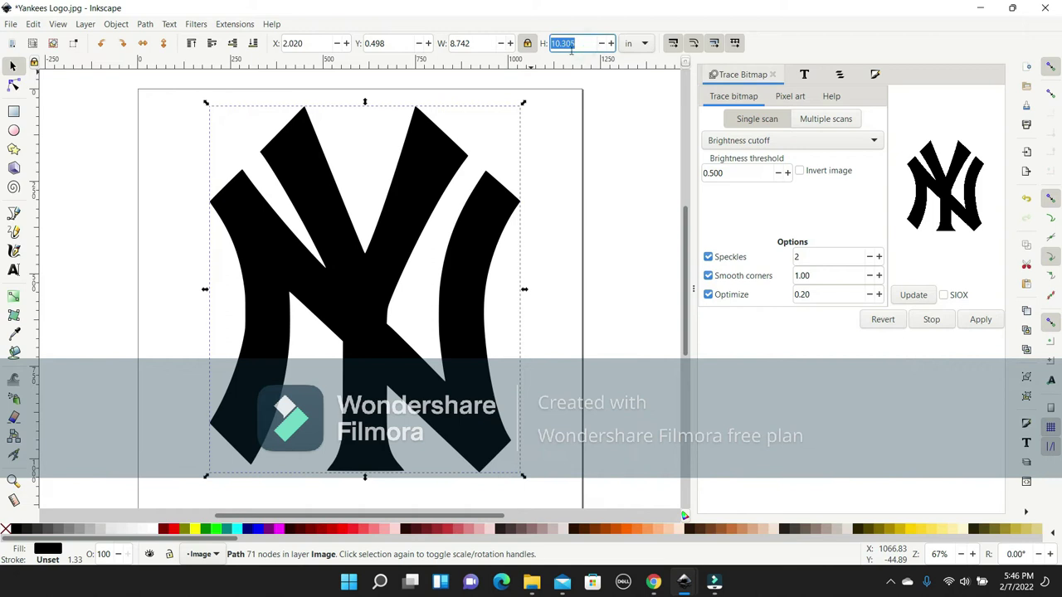
type("3")
key("Return")
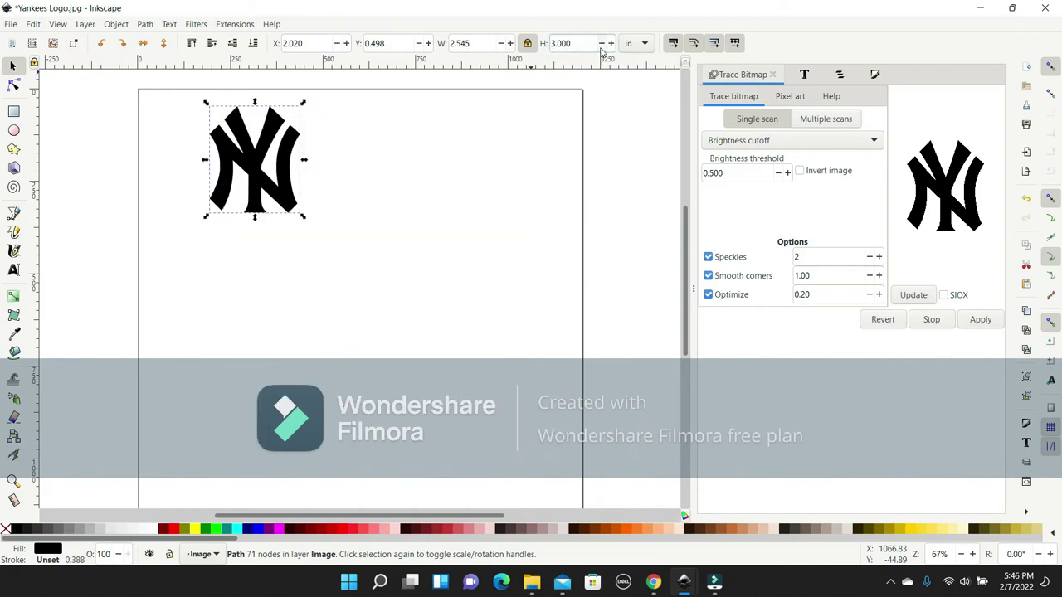
- Drag the resized logo toward the page centre and deselect it
left_click_drag(259, 159, 392, 250)
left_click(393, 254)
left_click(433, 154)
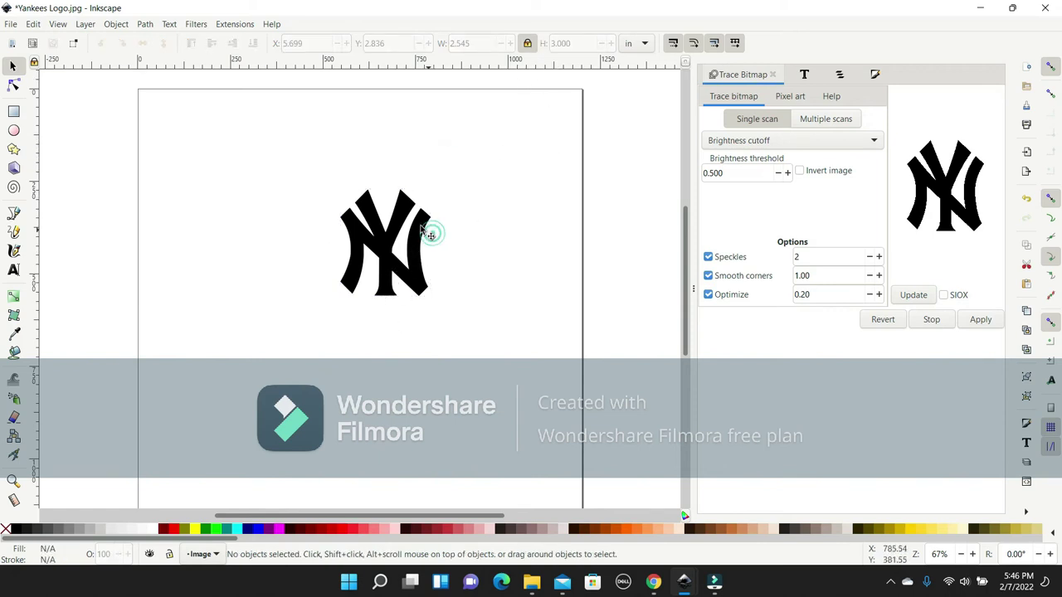
- Zoom into the path's nodes and remove a redundant node on the N's inner diagonal edge
left_click(400, 239)
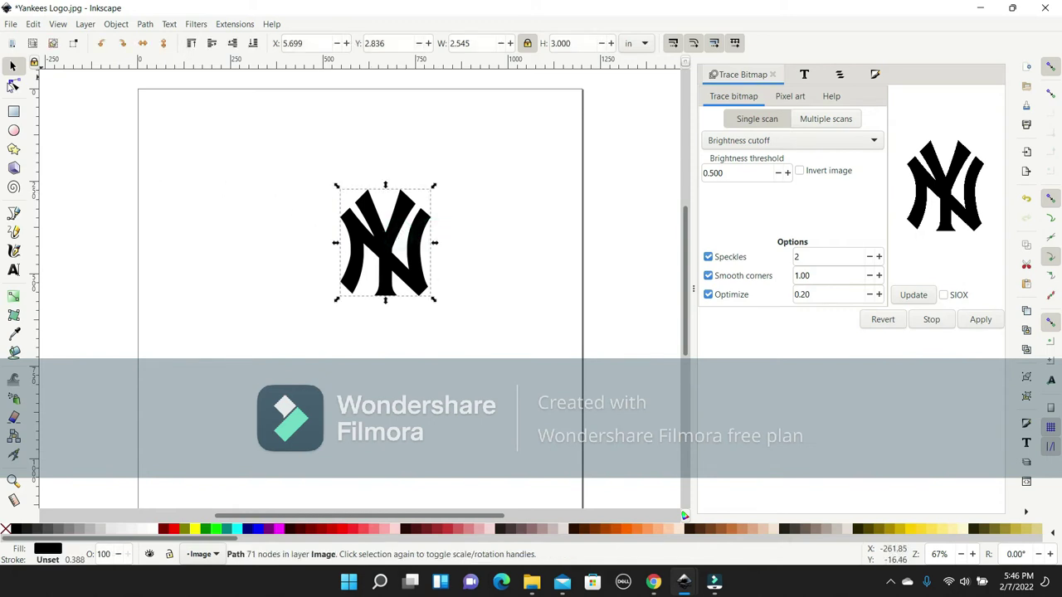
left_click(13, 87)
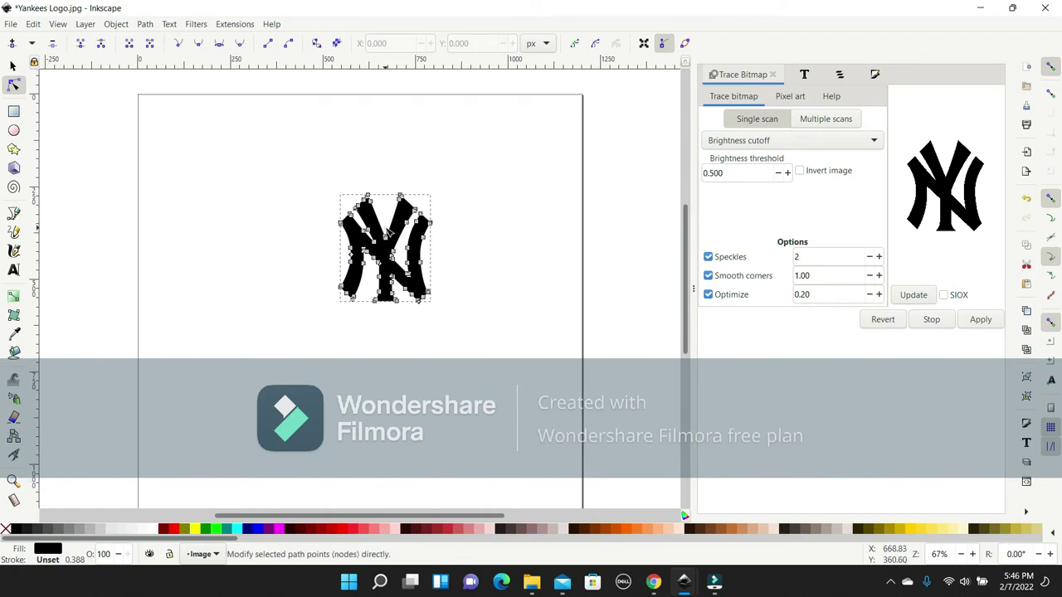
scroll(388, 232, "left", 3)
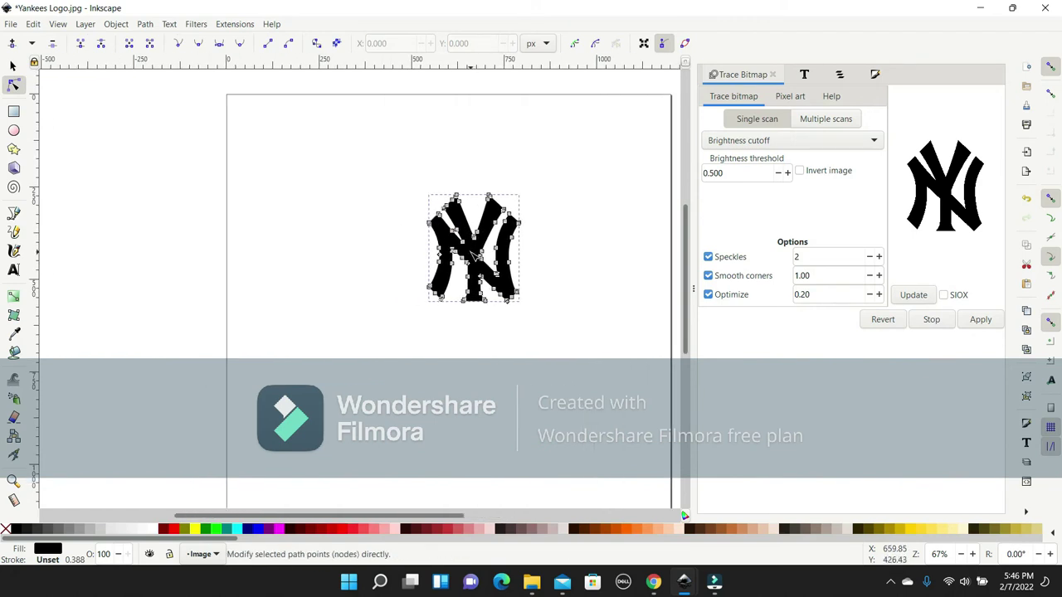
scroll(472, 255, "up", 5, "ctrl")
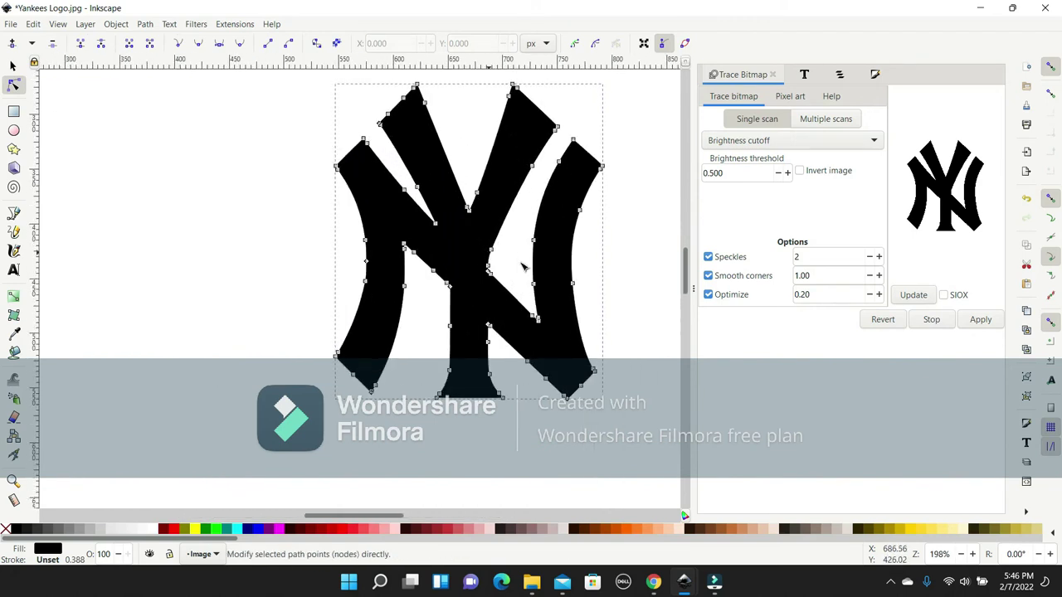
scroll(546, 334, "up", 4, "ctrl")
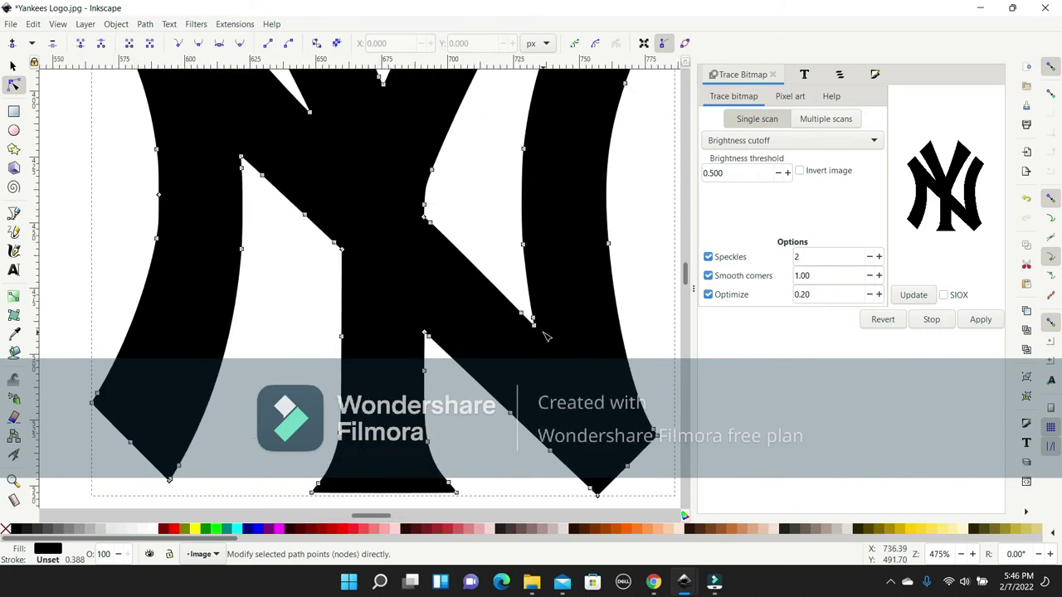
scroll(546, 335, "up", 2, "ctrl")
left_click(527, 312)
left_click(548, 288)
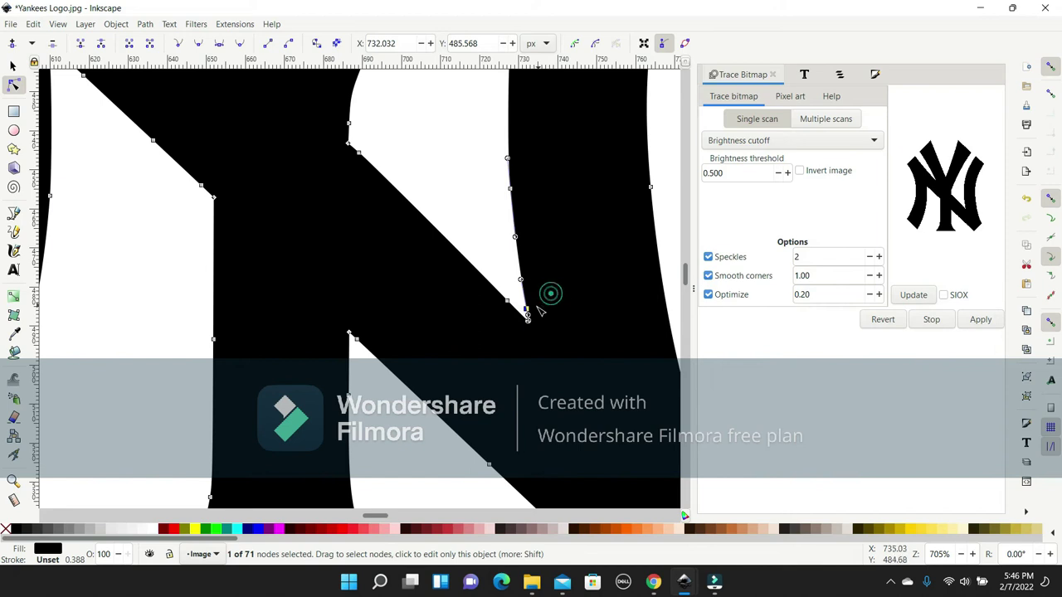
left_click(529, 313)
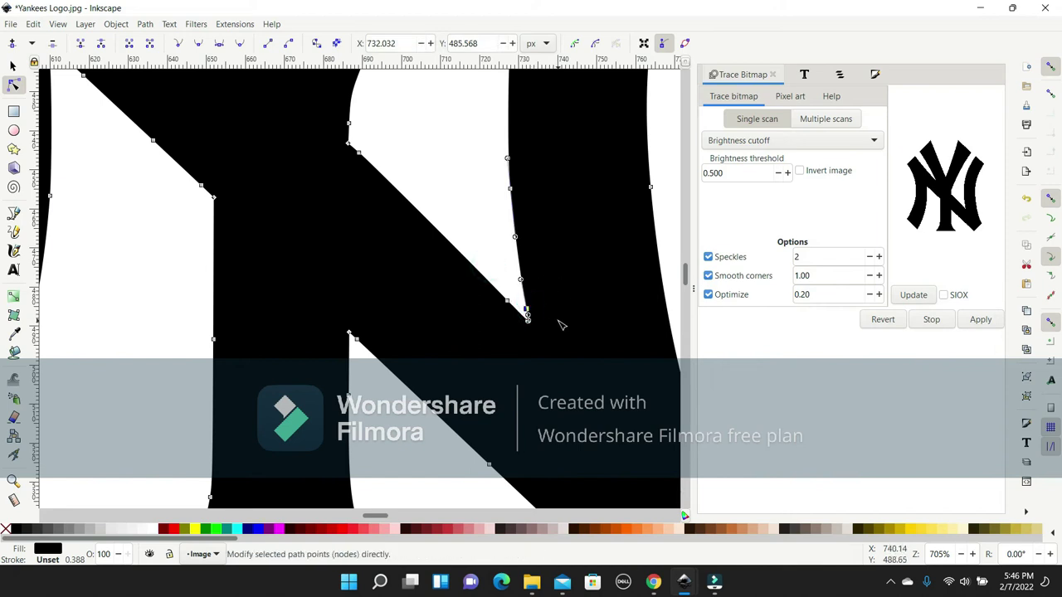
key("Escape")
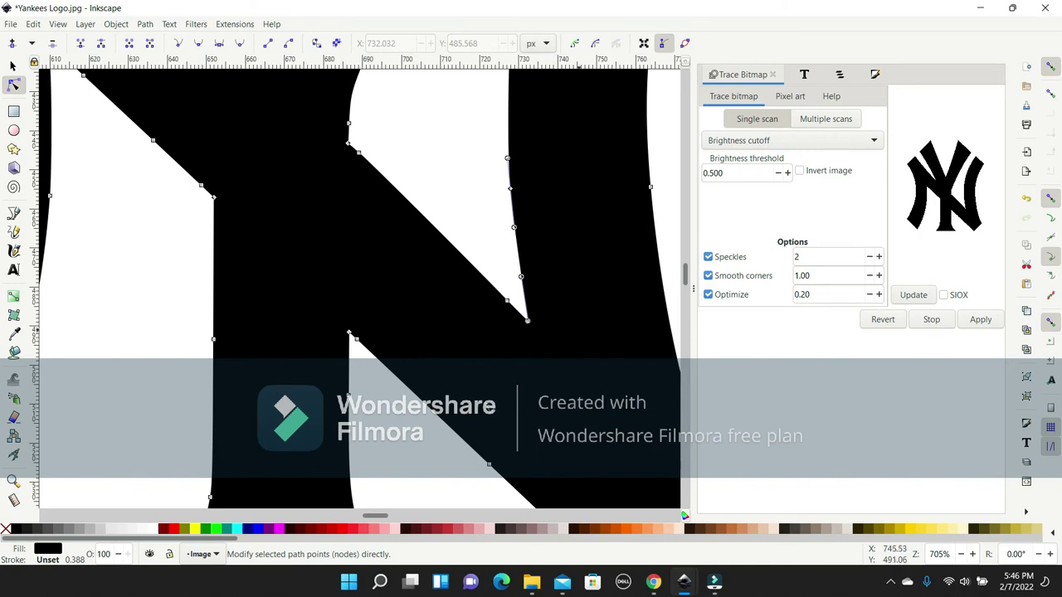
- Remove a redundant node on the N's left edge and zoom back out
scroll(291, 365, "up", 1)
scroll(218, 417, "down", 3)
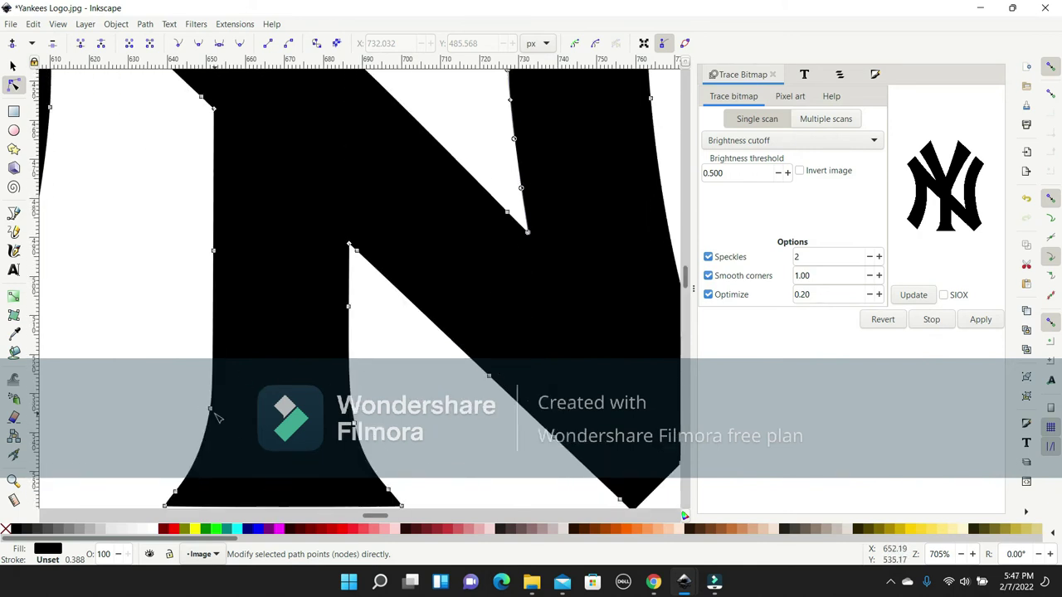
left_click(213, 252)
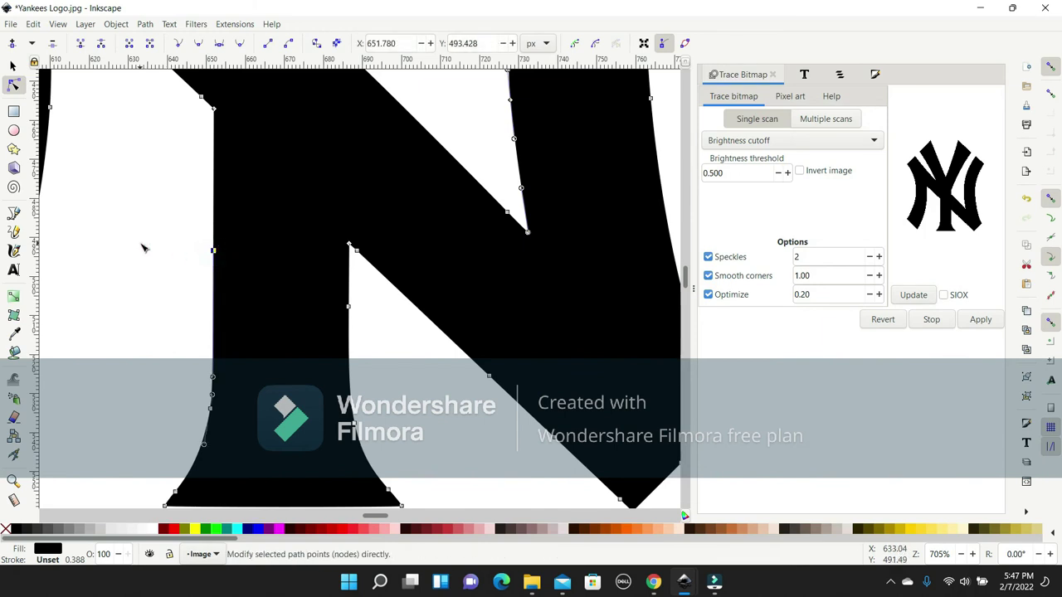
key("Escape")
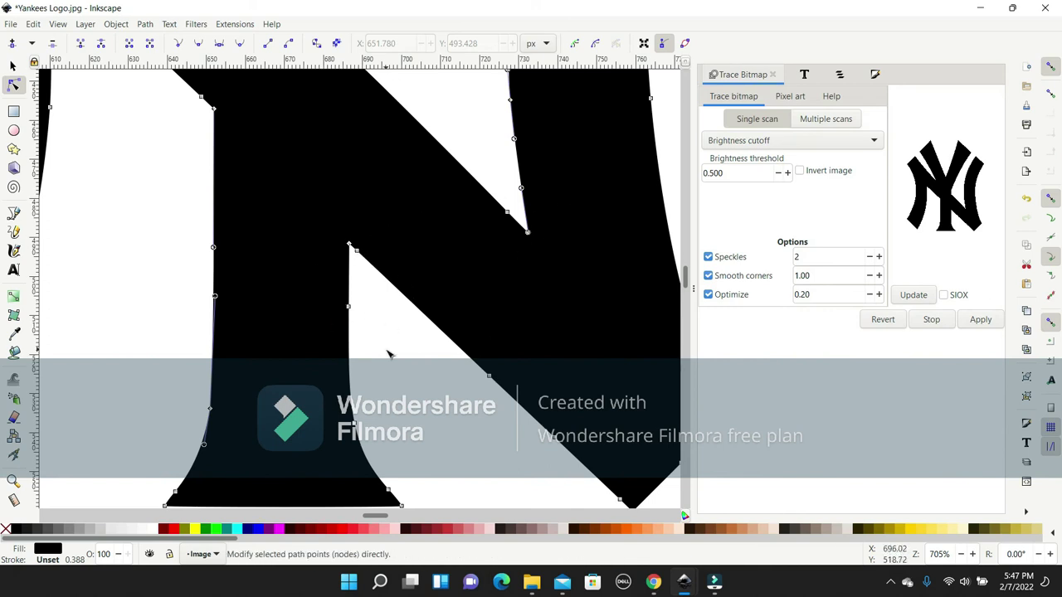
scroll(380, 320, "down", 5)
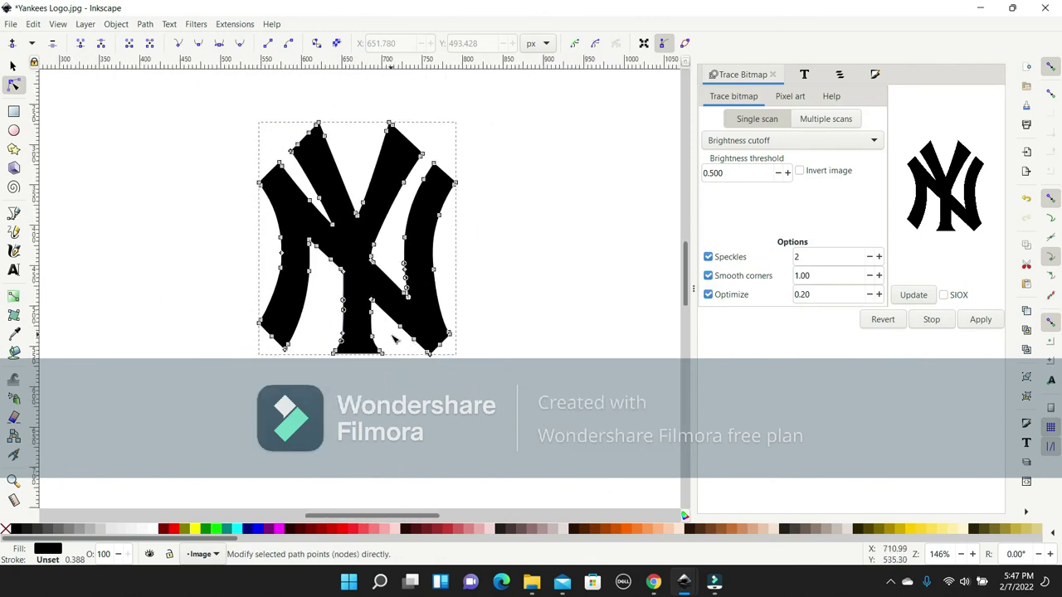
- Save as Yankees Logo.dxf in Desktop Cutting Plotter (AutoCAD DXF R14) format into D:\Cebolleros
left_click(136, 113)
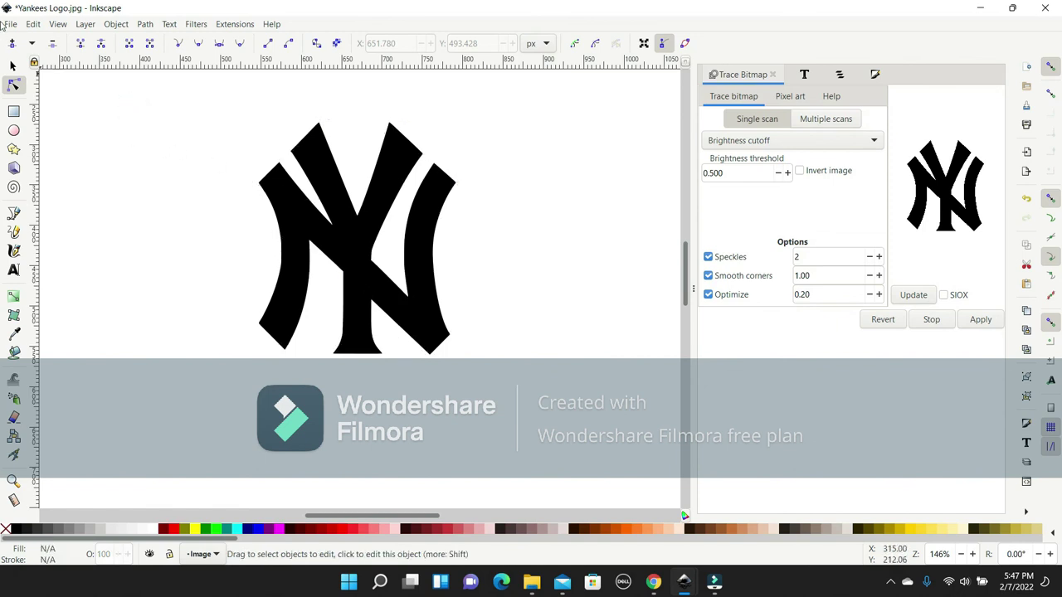
left_click(11, 25)
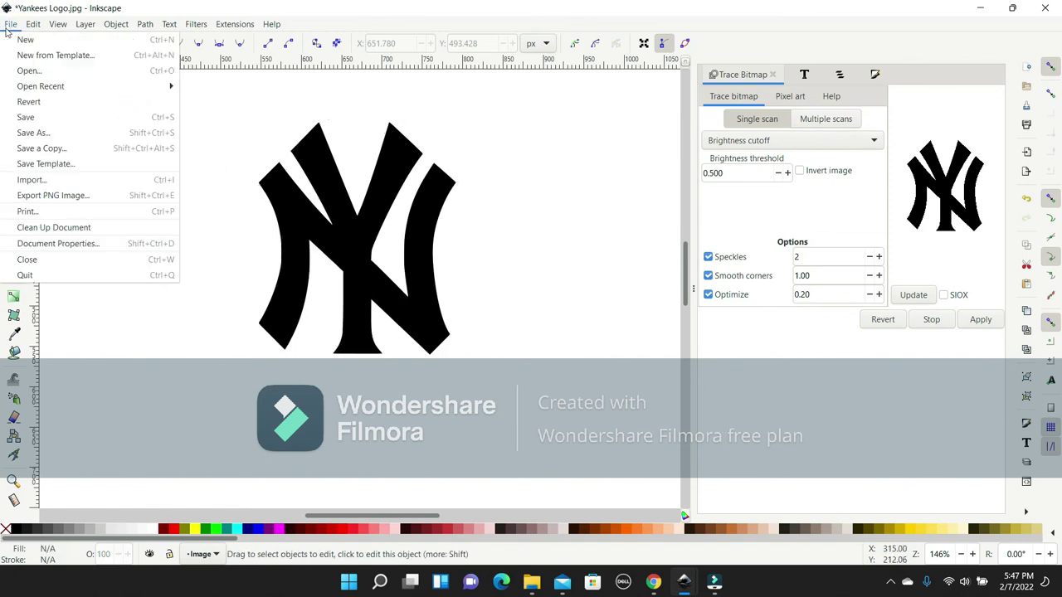
left_click(33, 132)
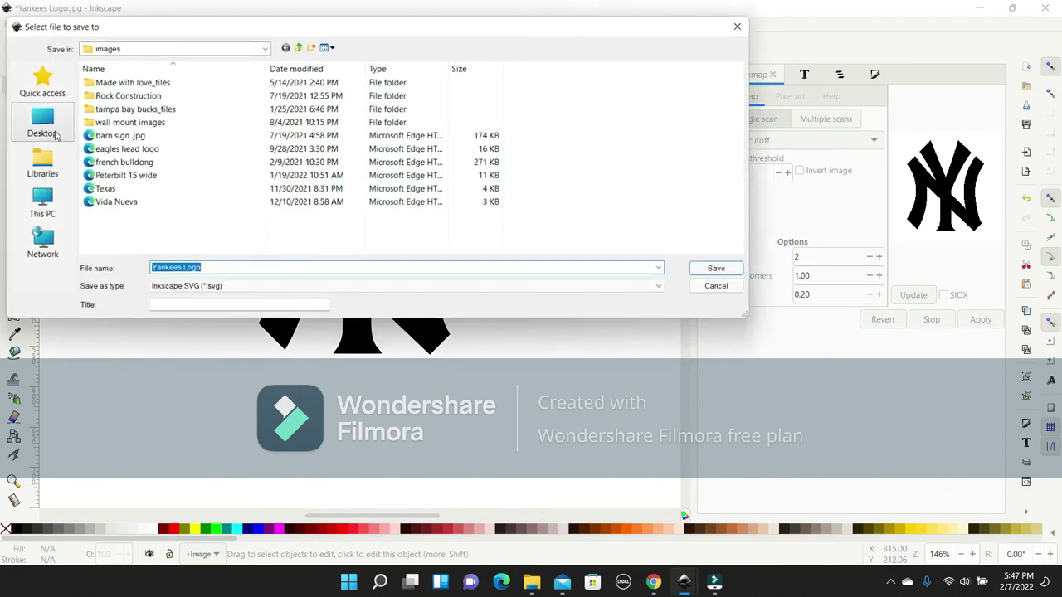
left_click(564, 288)
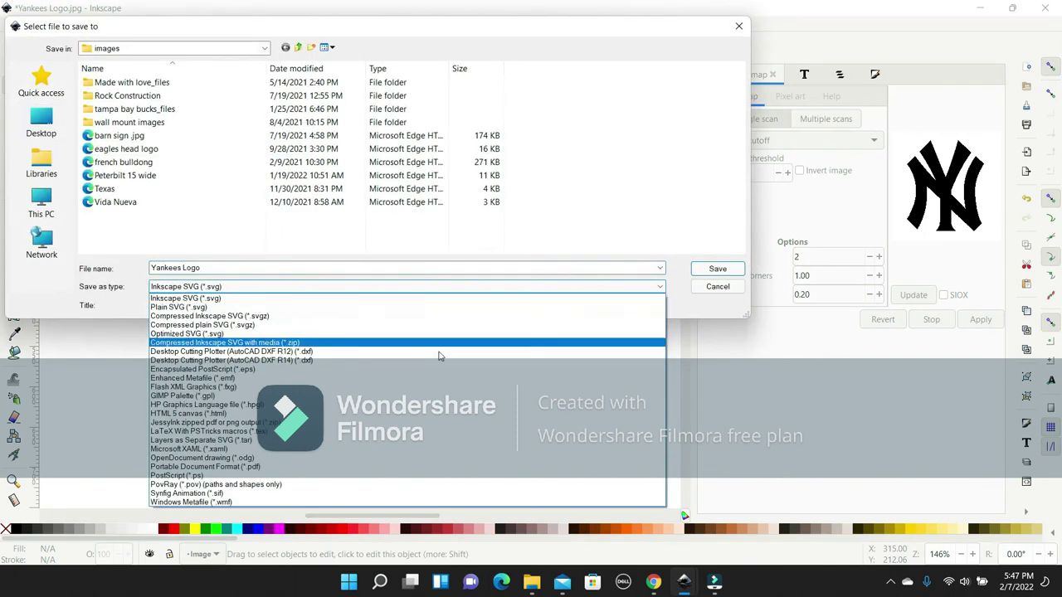
left_click(310, 361)
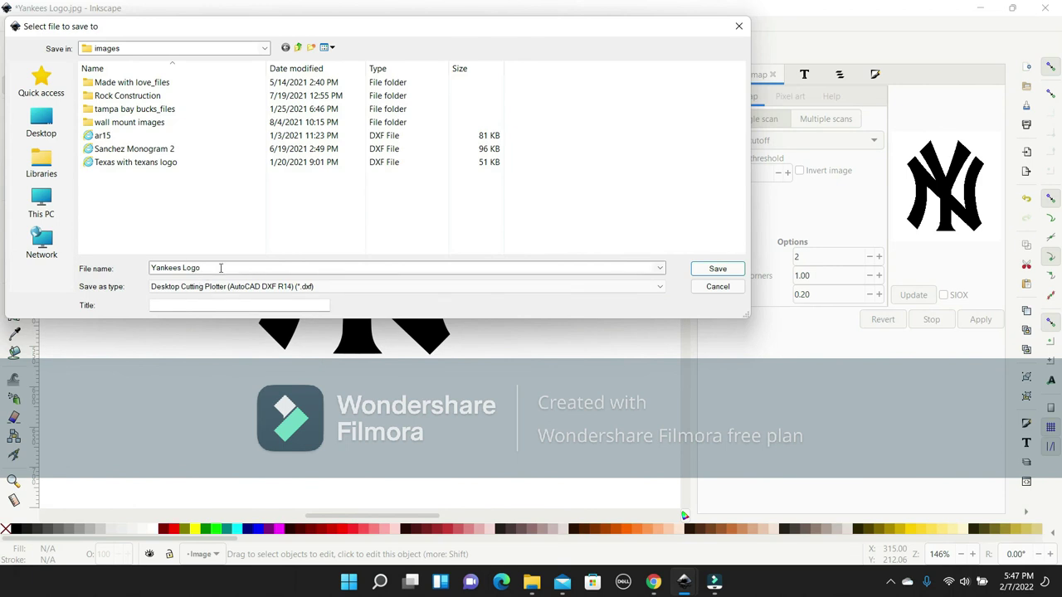
left_click(40, 125)
double_click(122, 123)
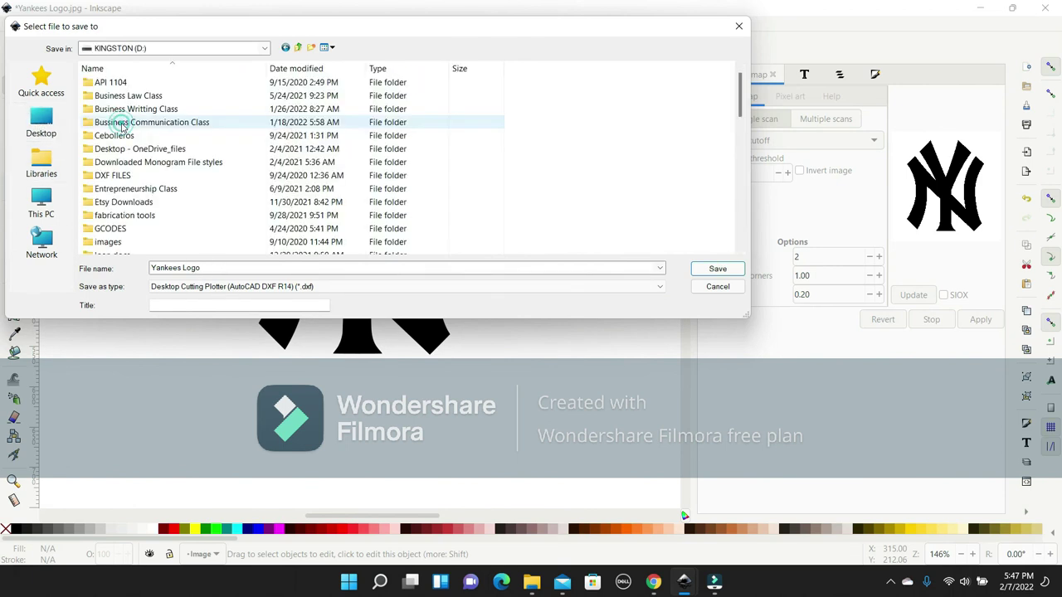
double_click(114, 135)
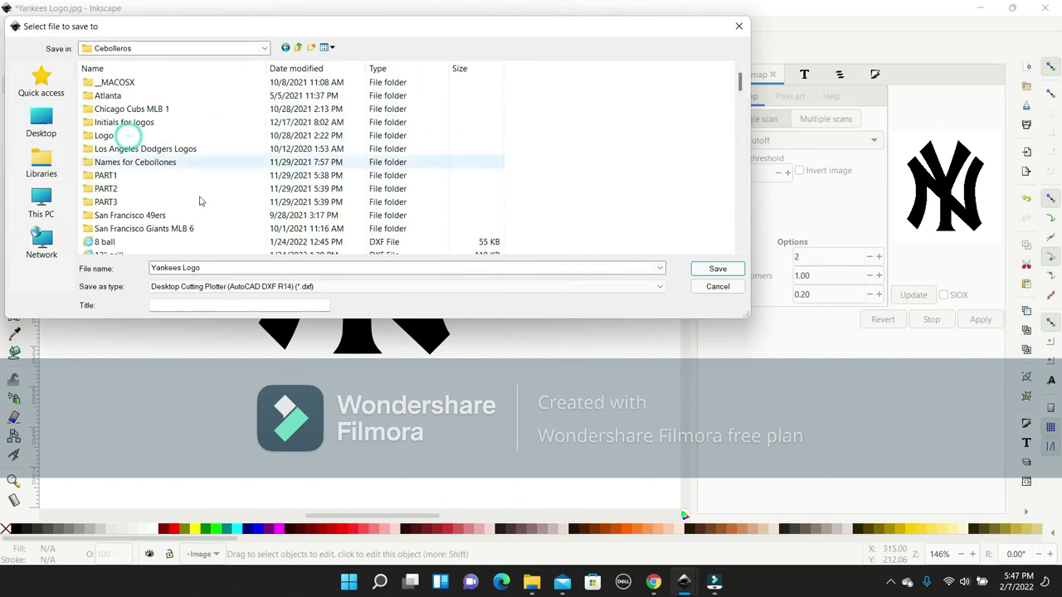
left_click(716, 271)
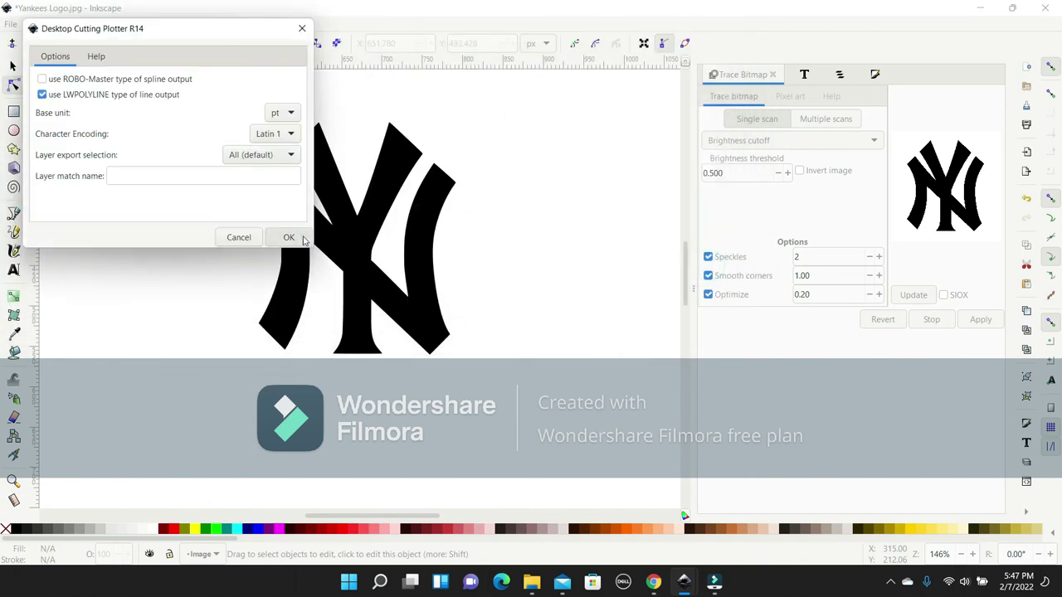
left_click(303, 239)
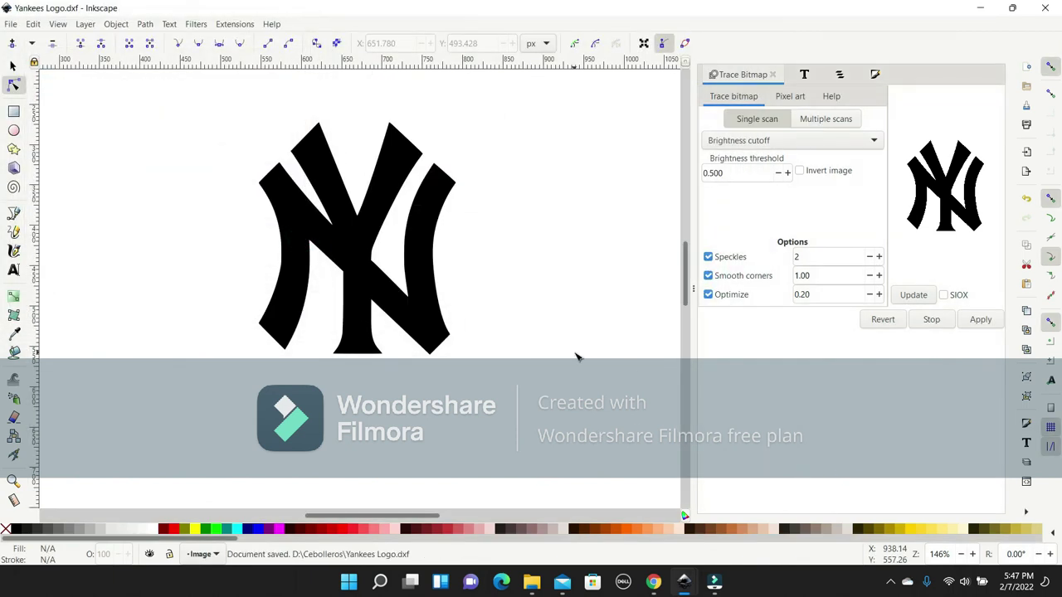